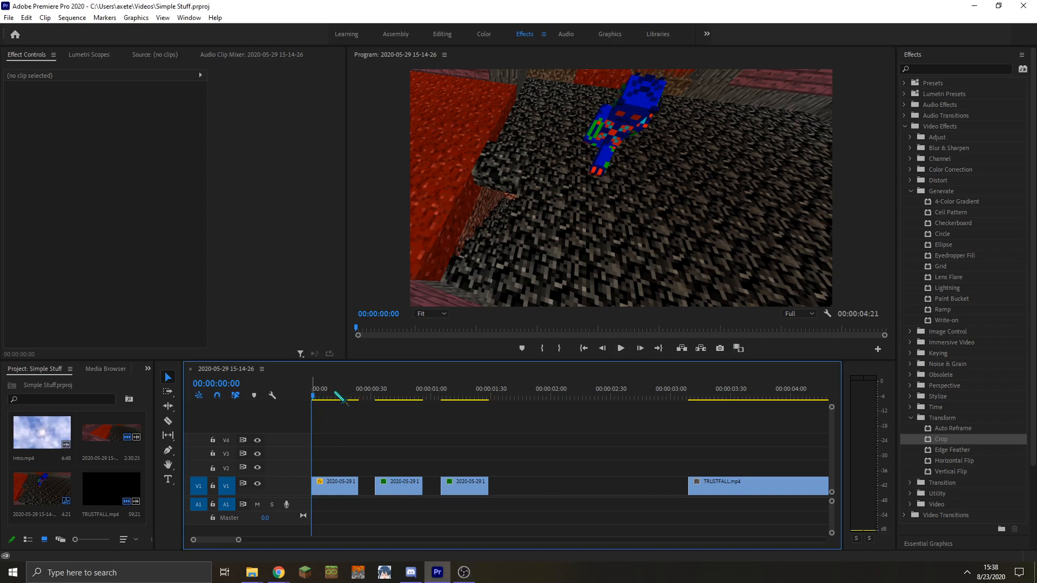
{"action": "mouse_move", "coordinate": [317, 399]}
{"action": "left_mouse_down"}
{"action": "mouse_move", "coordinate": [354, 397]}
{"action": "mouse_move", "coordinate": [314, 398]}
{"action": "mouse_move", "coordinate": [351, 398]}
{"action": "mouse_move", "coordinate": [314, 398]}
{"action": "mouse_move", "coordinate": [342, 398]}
{"action": "mouse_move", "coordinate": [328, 398]}
{"action": "left_mouse_up"}
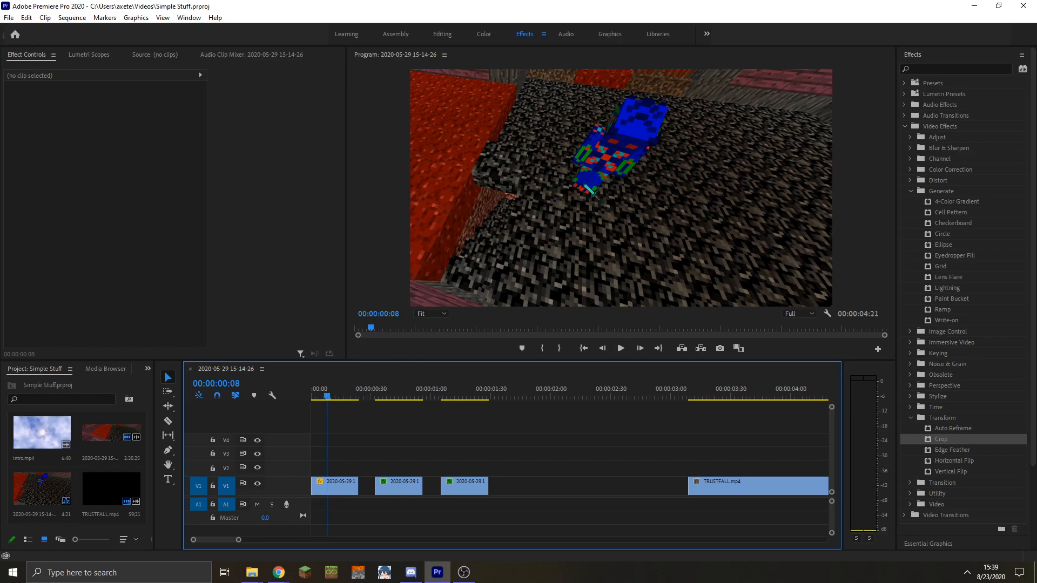
{"action": "left_click_drag", "start_coordinate": [343, 398], "coordinate": [320, 397]}
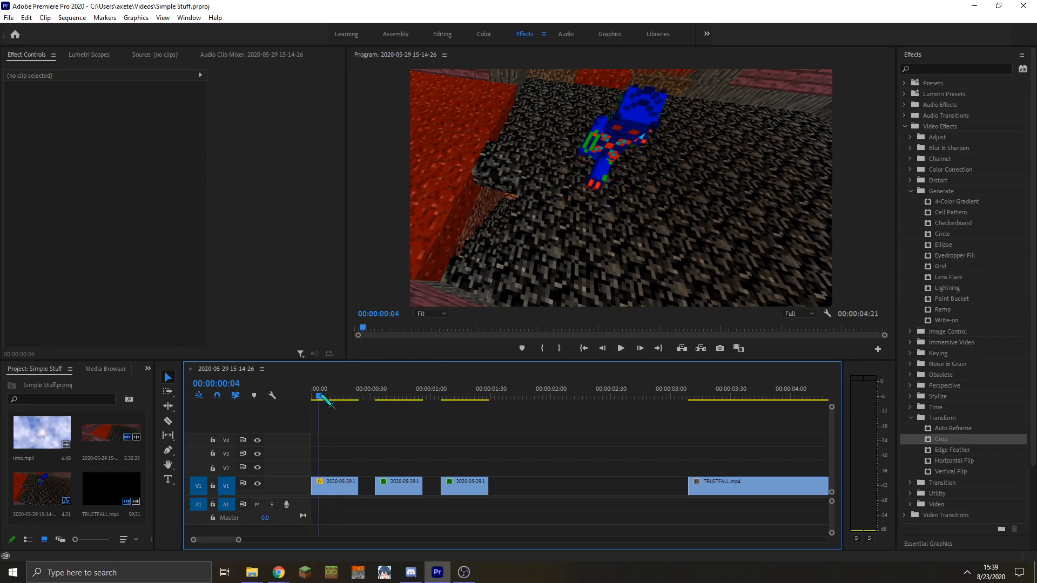
{"action": "left_click", "coordinate": [384, 395]}
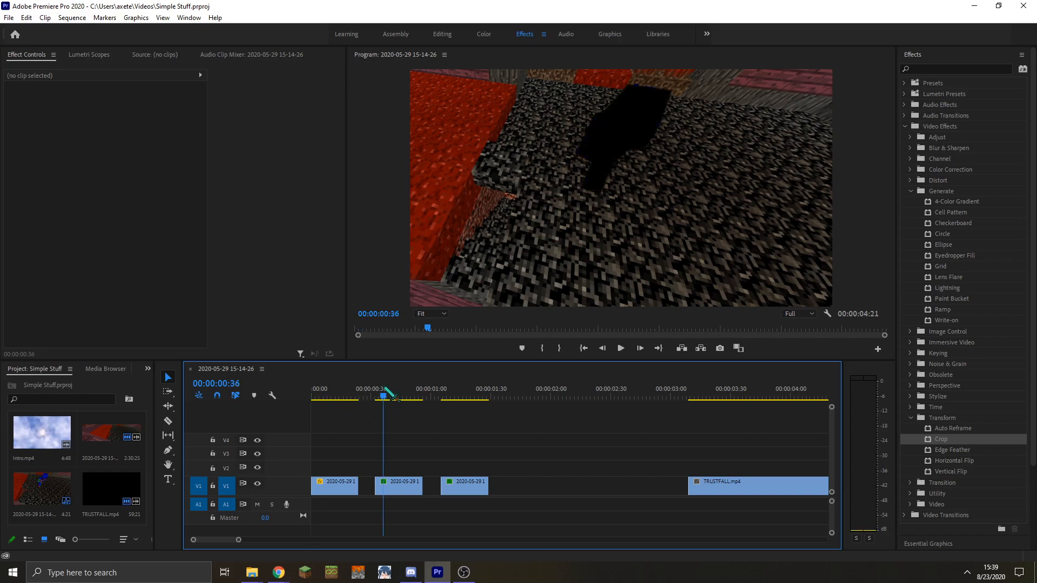
{"action": "left_click_drag", "start_coordinate": [384, 398], "coordinate": [461, 398]}
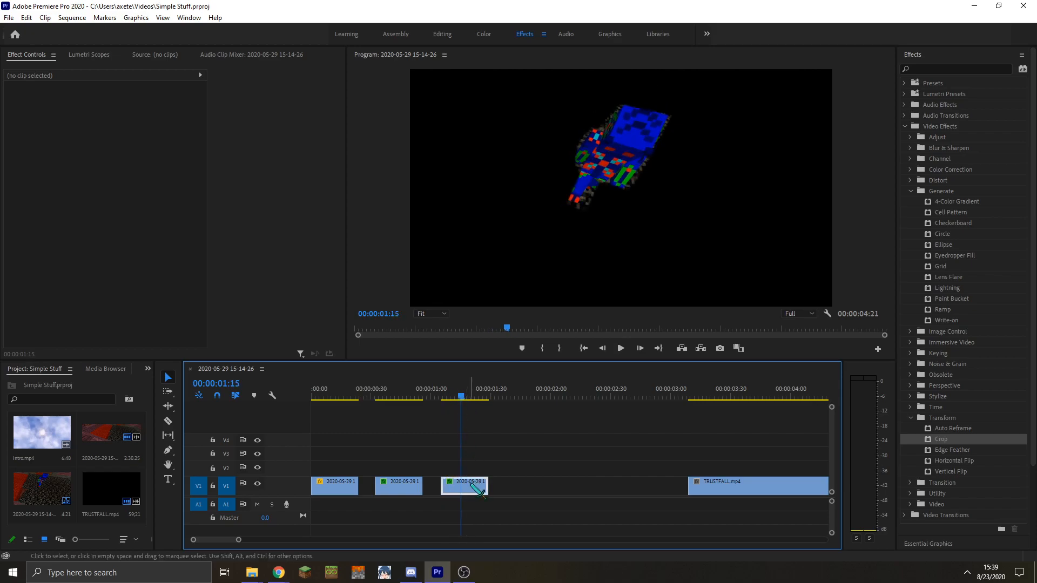
{"action": "left_click", "coordinate": [473, 485]}
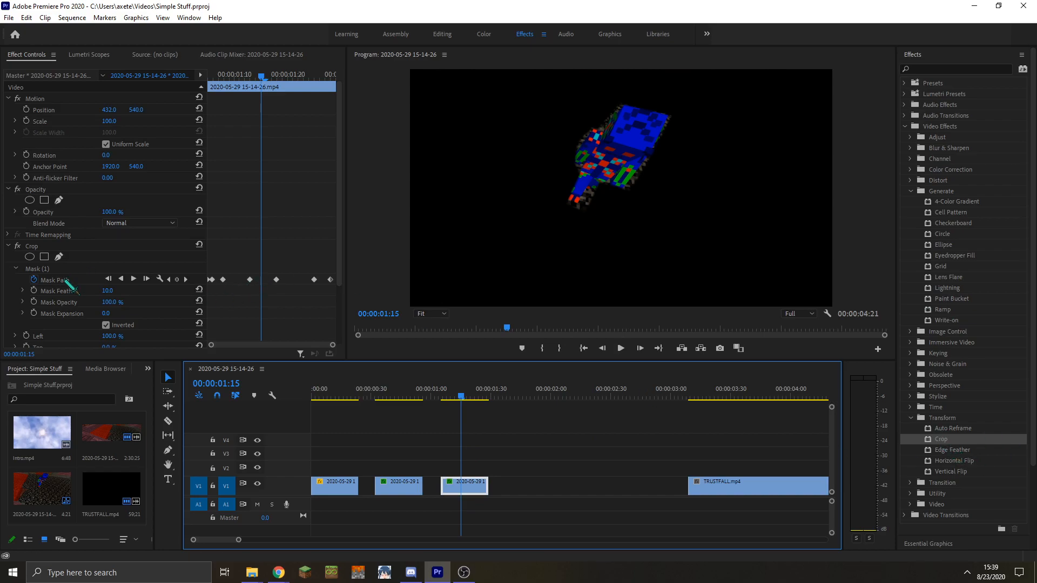
{"action": "left_click", "coordinate": [64, 281]}
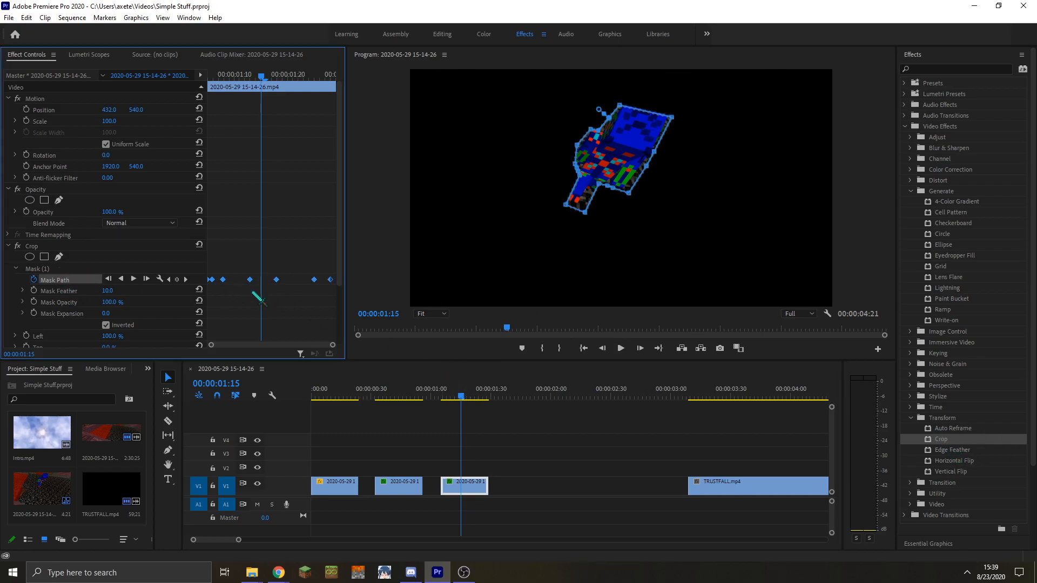
{"action": "mouse_move", "coordinate": [460, 402]}
{"action": "left_mouse_down"}
{"action": "mouse_move", "coordinate": [446, 400]}
{"action": "mouse_move", "coordinate": [490, 399]}
{"action": "mouse_move", "coordinate": [451, 399]}
{"action": "mouse_move", "coordinate": [476, 399]}
{"action": "left_mouse_up"}
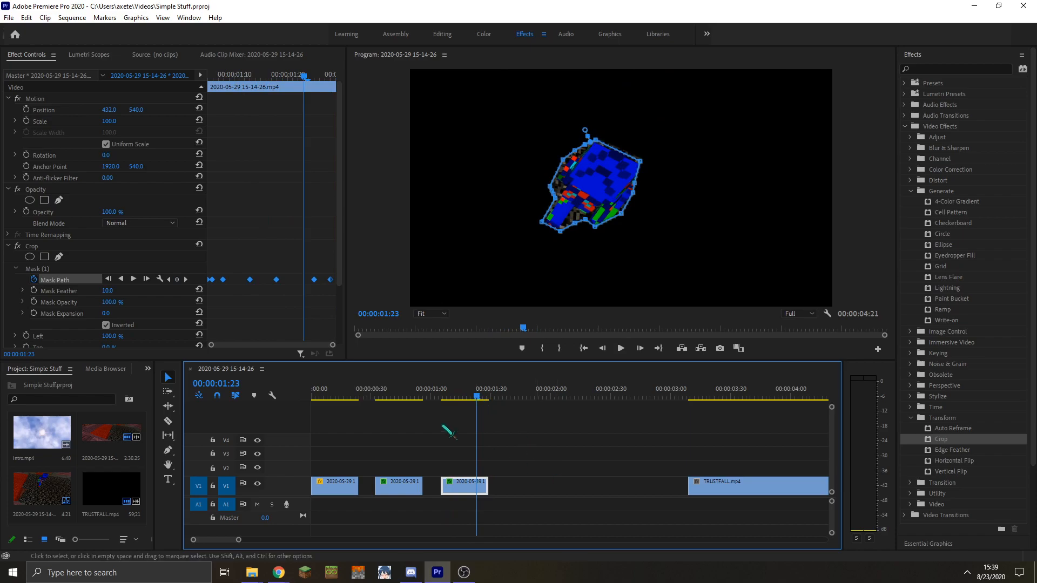
{"action": "left_click", "coordinate": [513, 455]}
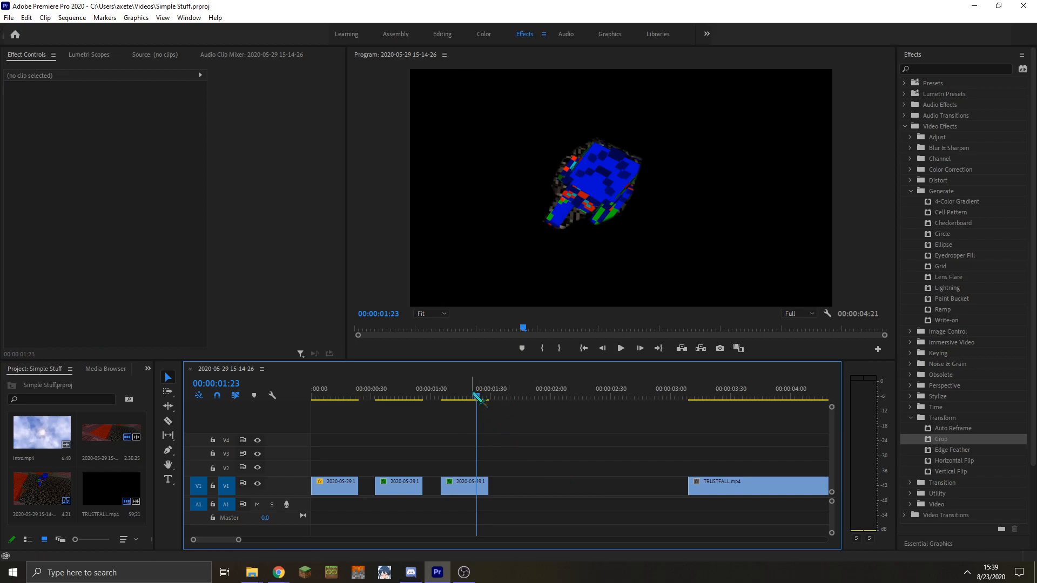
Preview the effect in the TRUSTFALL.mp4 reference clip.
{"action": "scroll", "coordinate": [604, 450], "scroll_direction": "down", "scroll_amount": 7}
{"action": "left_click_drag", "start_coordinate": [589, 390], "coordinate": [693, 400]}
{"action": "scroll", "coordinate": [651, 446], "scroll_direction": "up", "scroll_amount": 3}
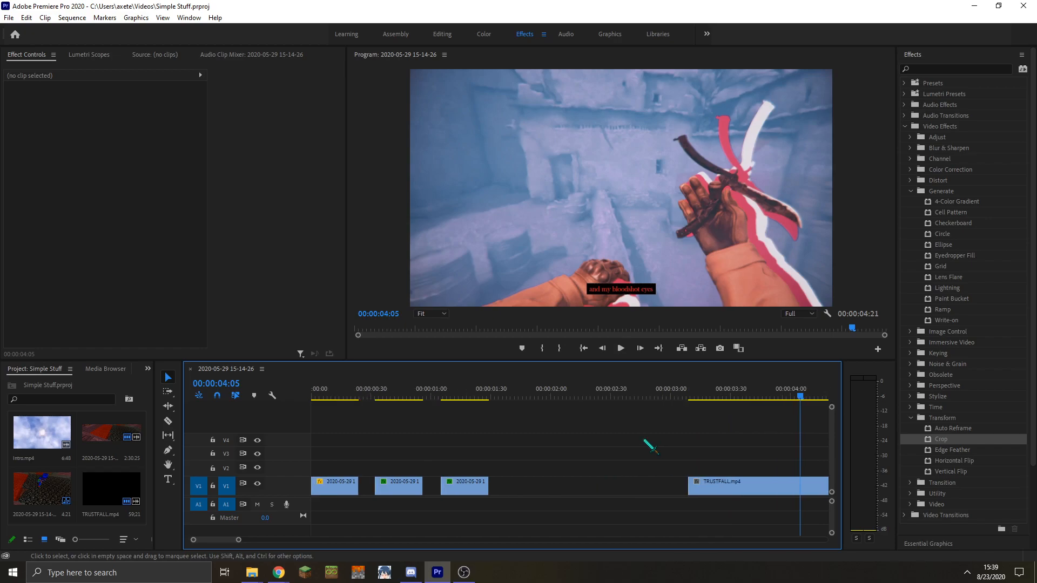
Copy the third clip with the cut-out character and paste duplicates on V1 at 00:00:01:41 and about 00:00:02:20.
{"action": "left_click", "coordinate": [461, 396]}
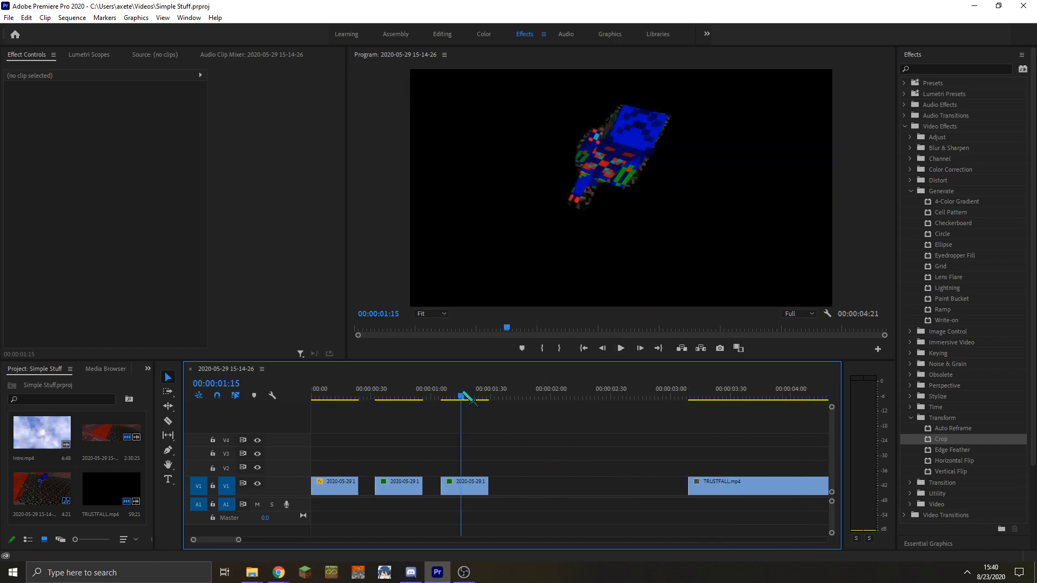
{"action": "left_click", "coordinate": [456, 492]}
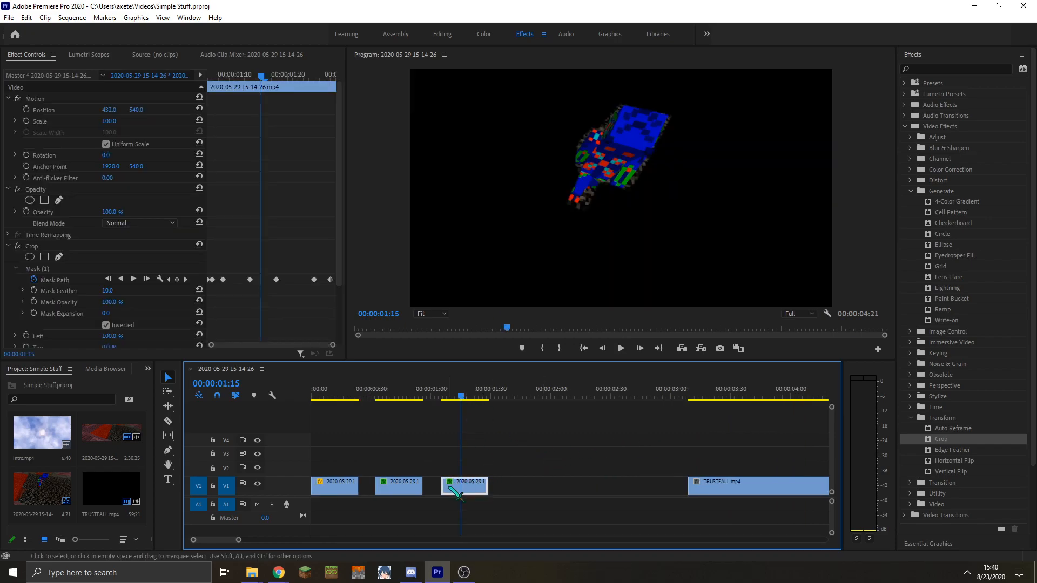
{"action": "left_click", "coordinate": [514, 396]}
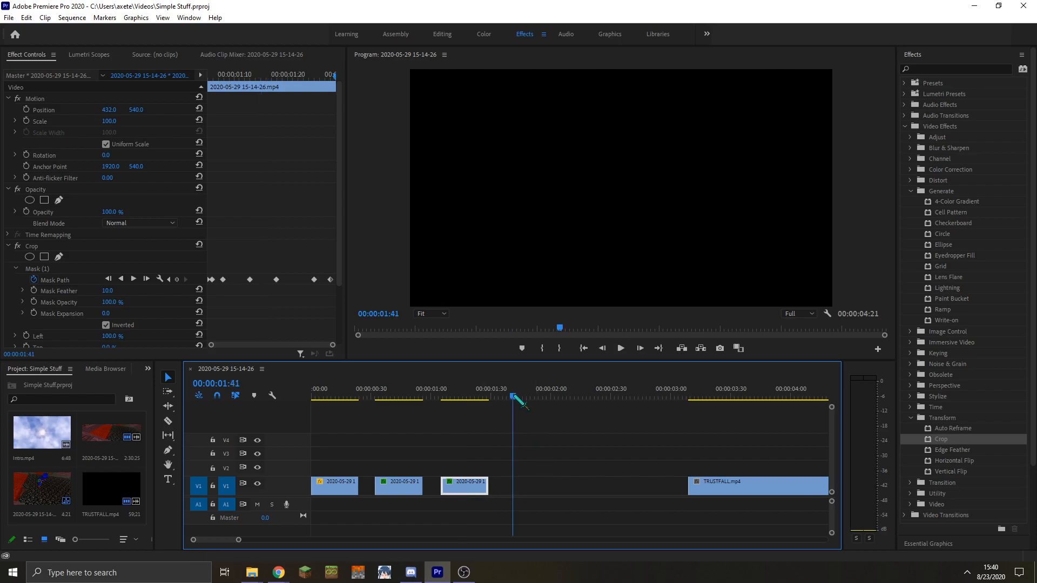
{"action": "key", "text": "ctrl+v"}
{"action": "left_click", "coordinate": [593, 393]}
{"action": "key", "text": "ctrl+v"}
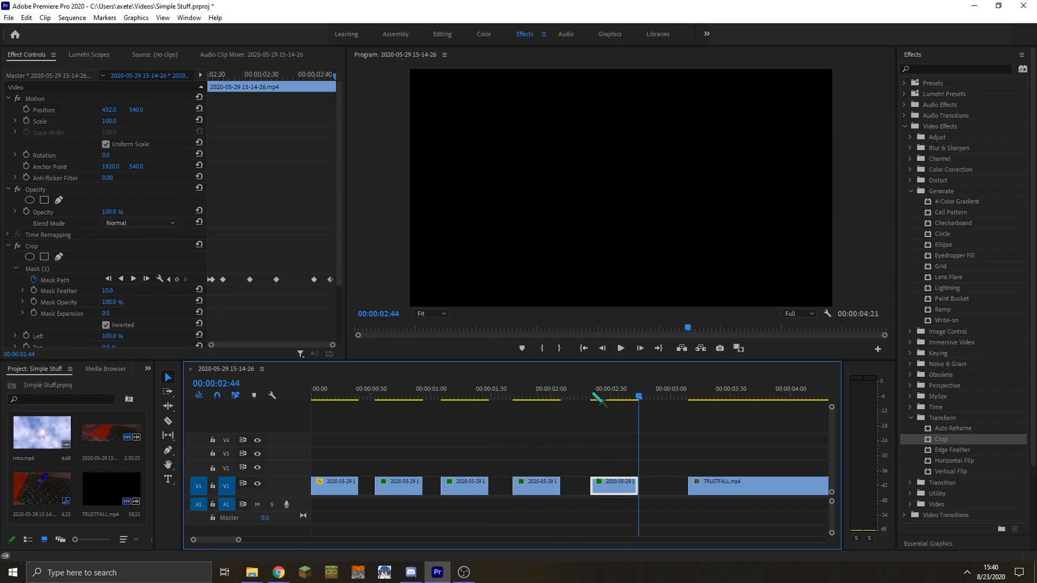
Apply the 4-Color Gradient effect to the first pasted duplicate and check the coloured cut-out.
{"action": "left_click", "coordinate": [530, 391]}
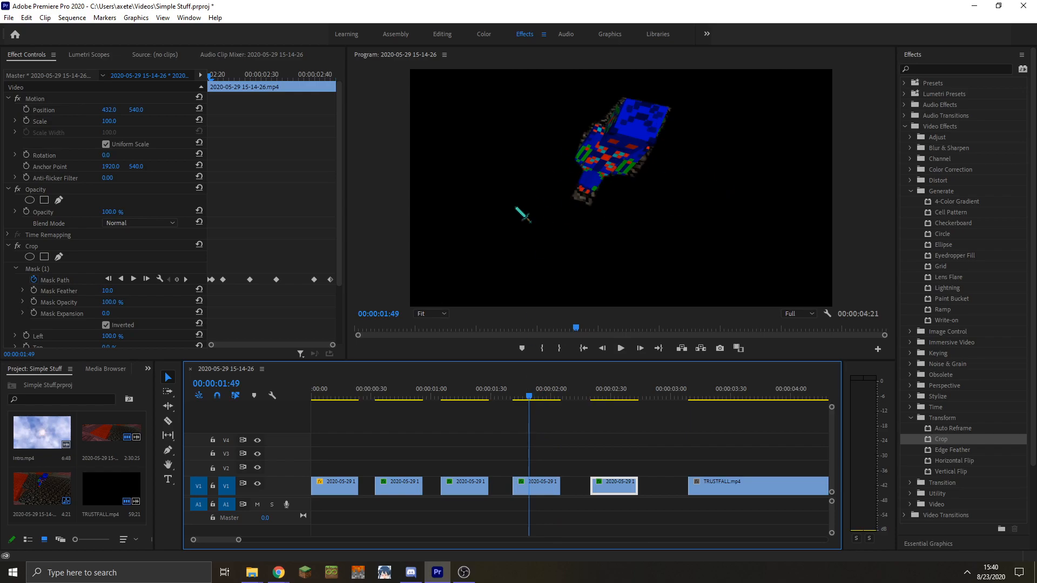
{"action": "left_click", "coordinate": [930, 205]}
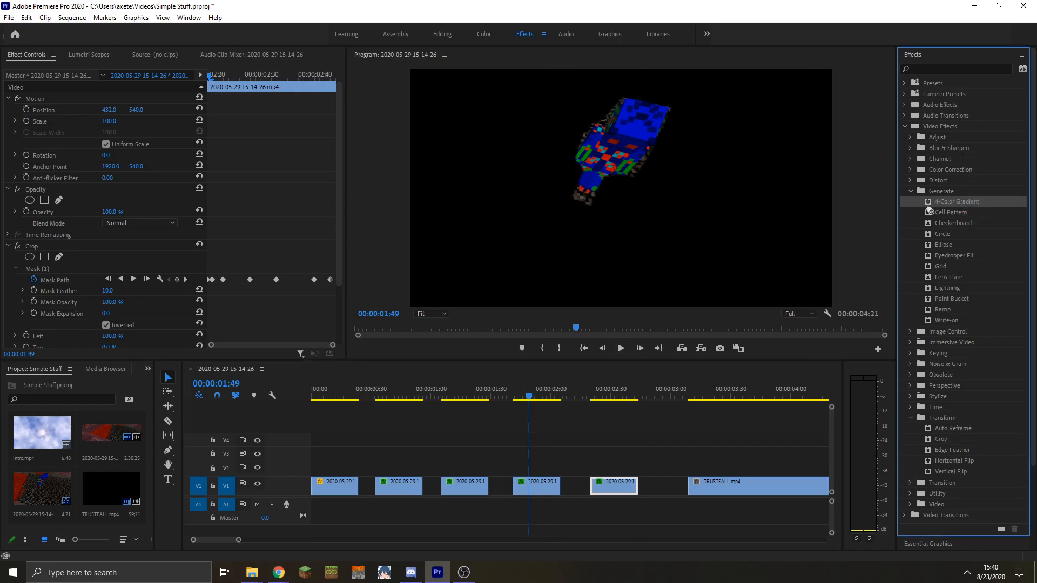
{"action": "left_click_drag", "start_coordinate": [533, 487], "coordinate": [540, 491]}
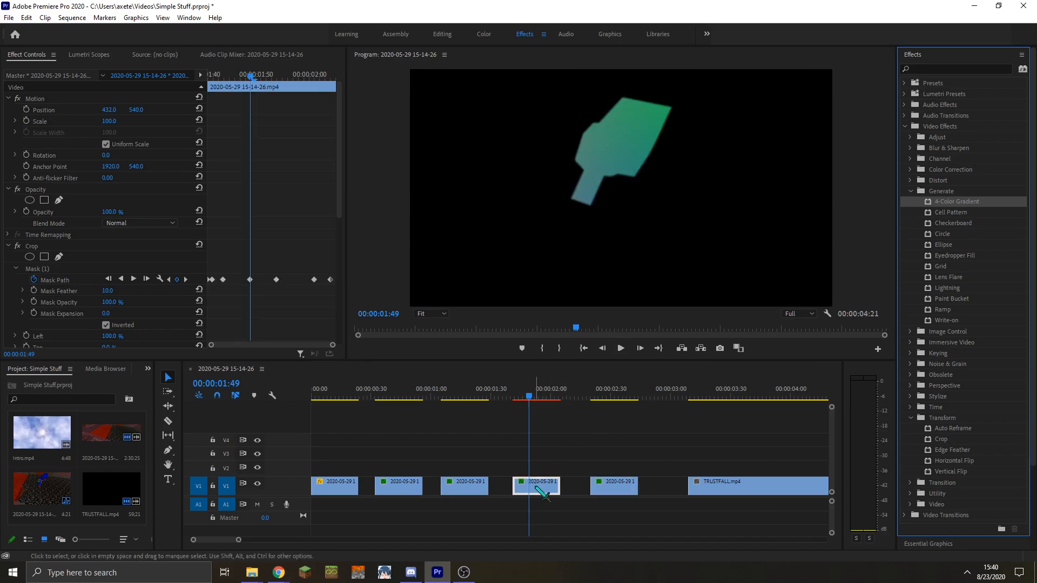
{"action": "mouse_move", "coordinate": [531, 398]}
{"action": "left_mouse_down"}
{"action": "mouse_move", "coordinate": [516, 399]}
{"action": "mouse_move", "coordinate": [557, 398]}
{"action": "mouse_move", "coordinate": [534, 398]}
{"action": "left_mouse_up"}
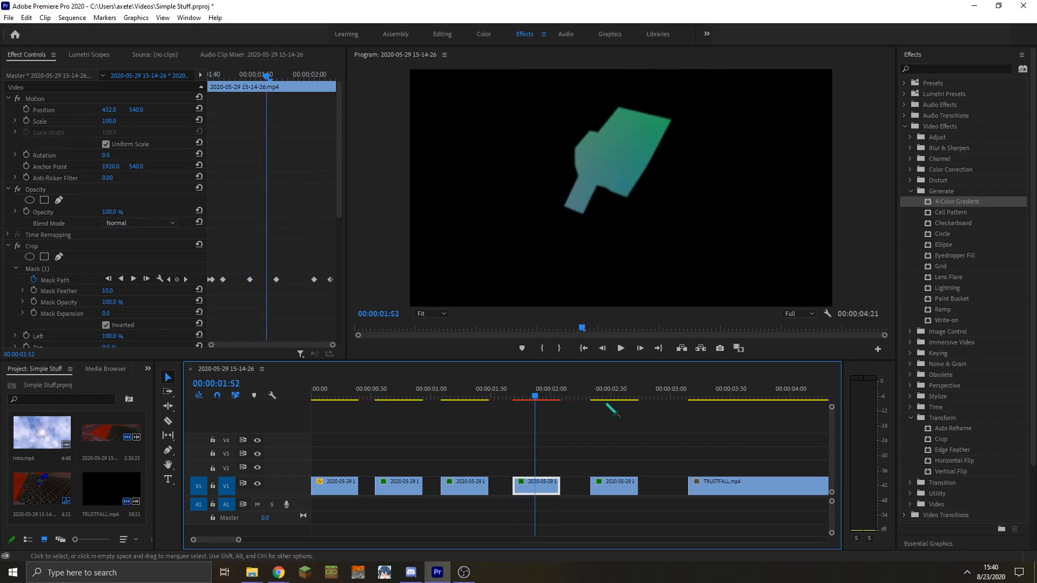
Apply the 4-Color Gradient effect to the second pasted duplicate as well.
{"action": "left_click", "coordinate": [599, 397]}
{"action": "left_click", "coordinate": [614, 485]}
{"action": "left_click_drag", "start_coordinate": [960, 213], "coordinate": [776, 337]}
{"action": "left_click_drag", "start_coordinate": [623, 486], "coordinate": [622, 486]}
On the second duplicate's 4-Color Gradient, set Color 1 to teal and Color 2 to dark gold.
{"action": "scroll", "coordinate": [336, 247], "scroll_direction": "down", "scroll_amount": 5}
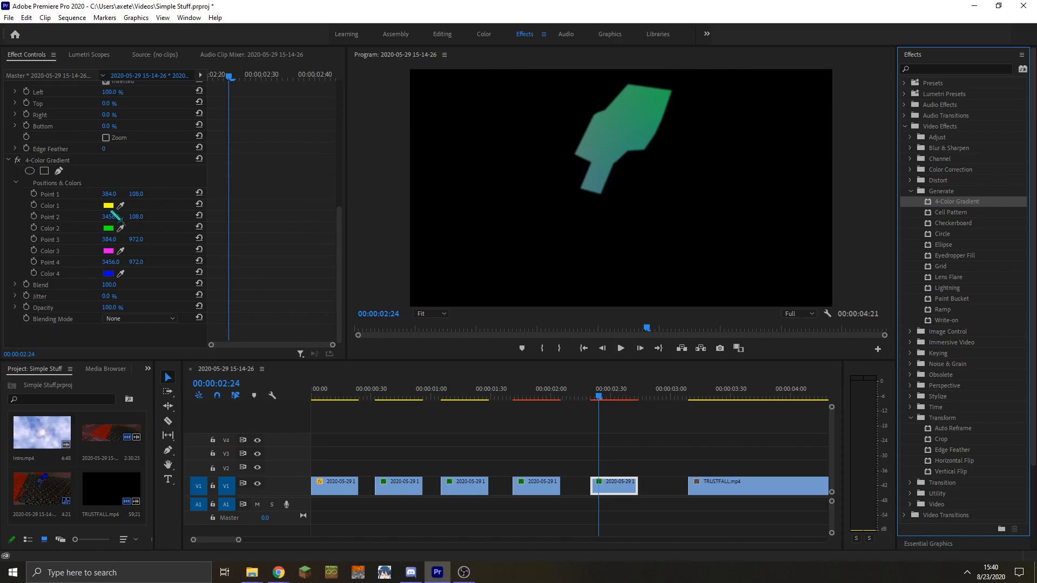
{"action": "left_click", "coordinate": [108, 205]}
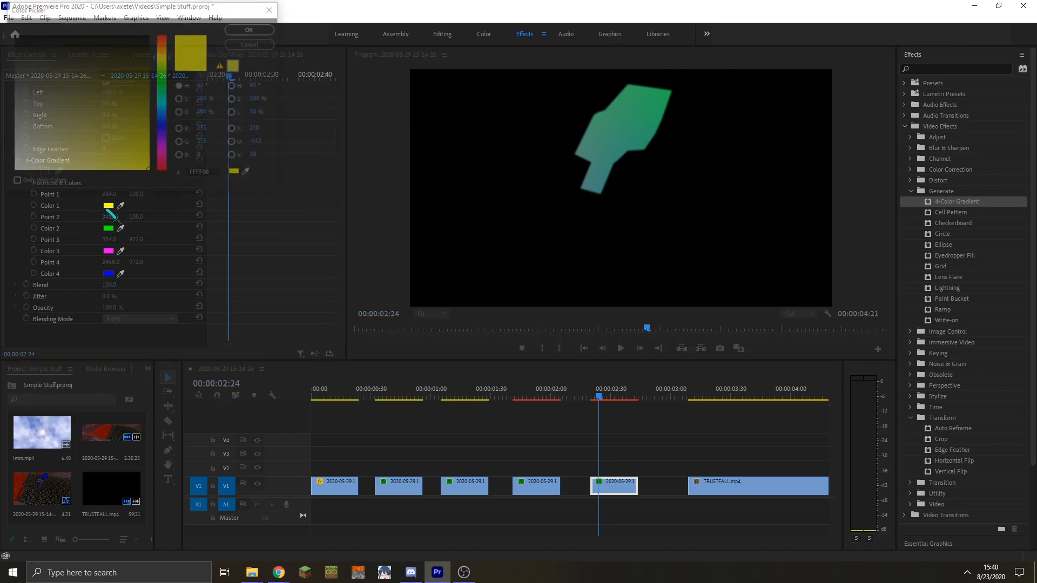
{"action": "left_click", "coordinate": [164, 97]}
{"action": "left_click", "coordinate": [252, 28]}
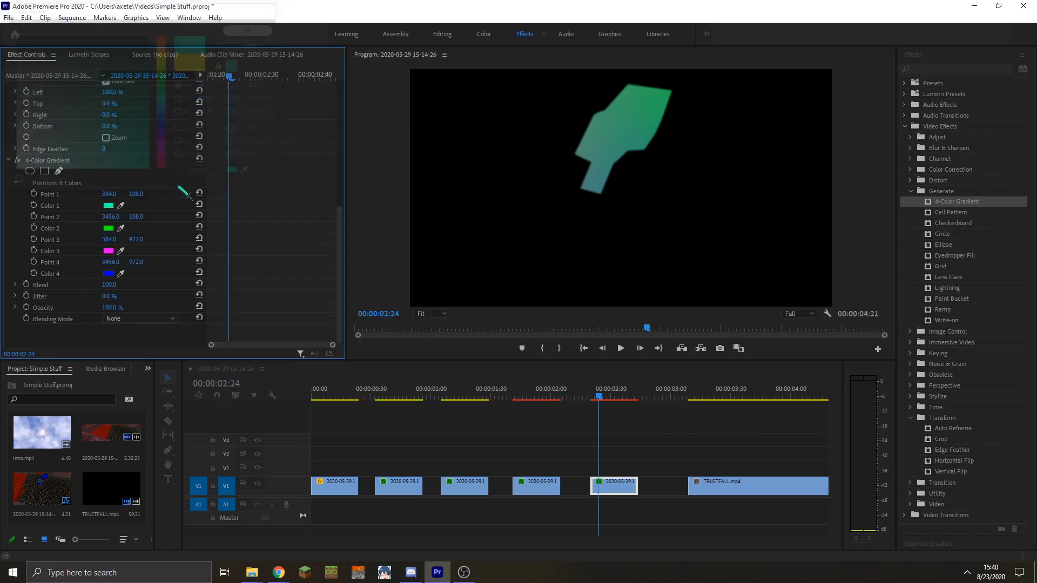
{"action": "left_click", "coordinate": [112, 231]}
{"action": "left_click_drag", "start_coordinate": [77, 101], "coordinate": [161, 54]}
{"action": "left_click_drag", "start_coordinate": [116, 94], "coordinate": [130, 136]}
{"action": "left_click", "coordinate": [252, 28]}
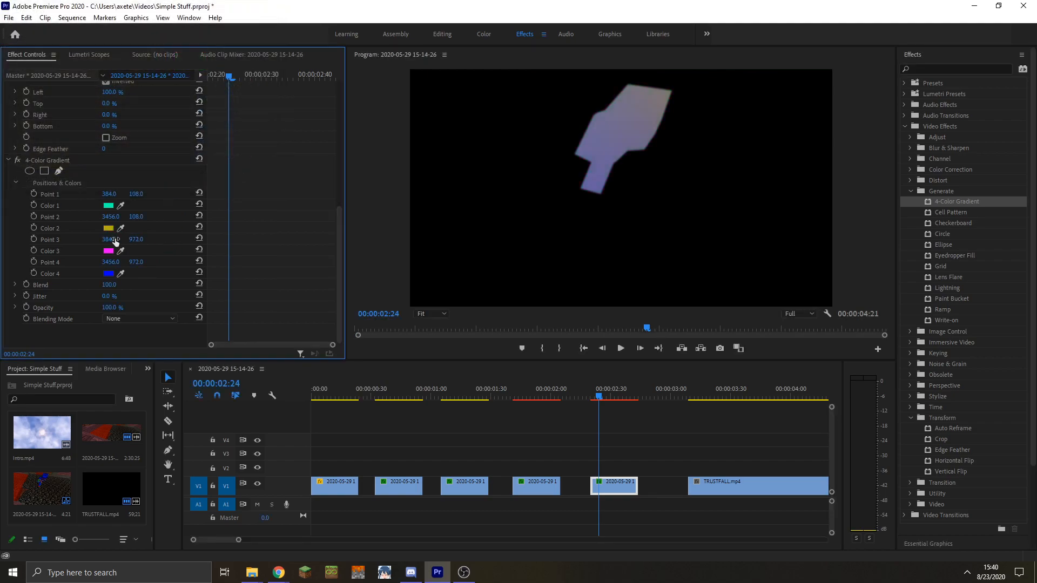
Set the same gradient's Color 3 to dark green and Color 4 to crimson, and check the new colours.
{"action": "left_click", "coordinate": [111, 251]}
{"action": "mouse_move", "coordinate": [164, 130]}
{"action": "left_mouse_down"}
{"action": "mouse_move", "coordinate": [162, 101]}
{"action": "mouse_move", "coordinate": [69, 74]}
{"action": "mouse_move", "coordinate": [58, 58]}
{"action": "mouse_move", "coordinate": [112, 122]}
{"action": "left_mouse_up"}
{"action": "mouse_move", "coordinate": [164, 101]}
{"action": "left_mouse_down"}
{"action": "mouse_move", "coordinate": [162, 79]}
{"action": "mouse_move", "coordinate": [132, 126]}
{"action": "left_mouse_up"}
{"action": "left_click", "coordinate": [253, 29]}
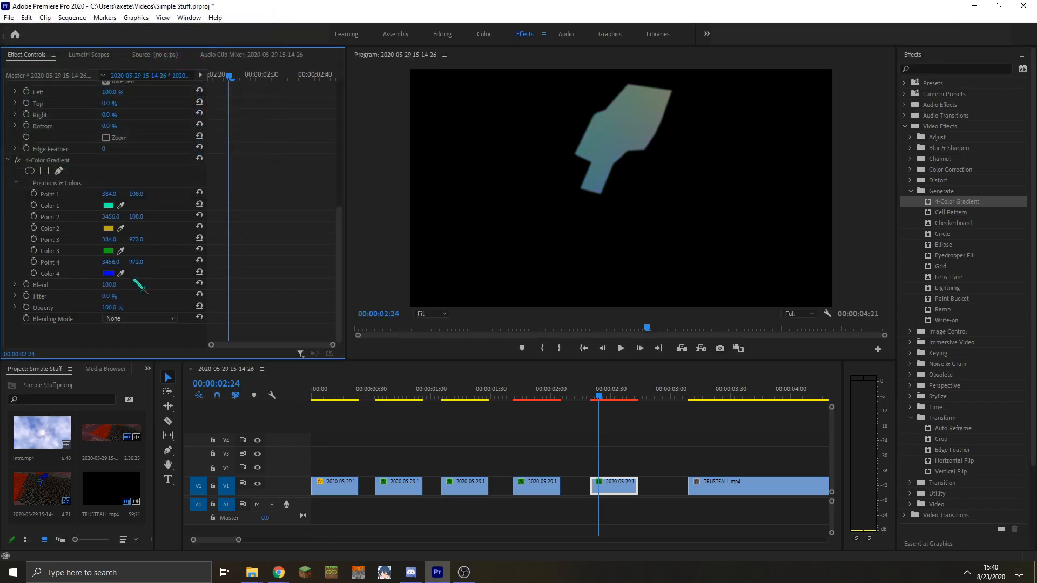
{"action": "left_click", "coordinate": [109, 274]}
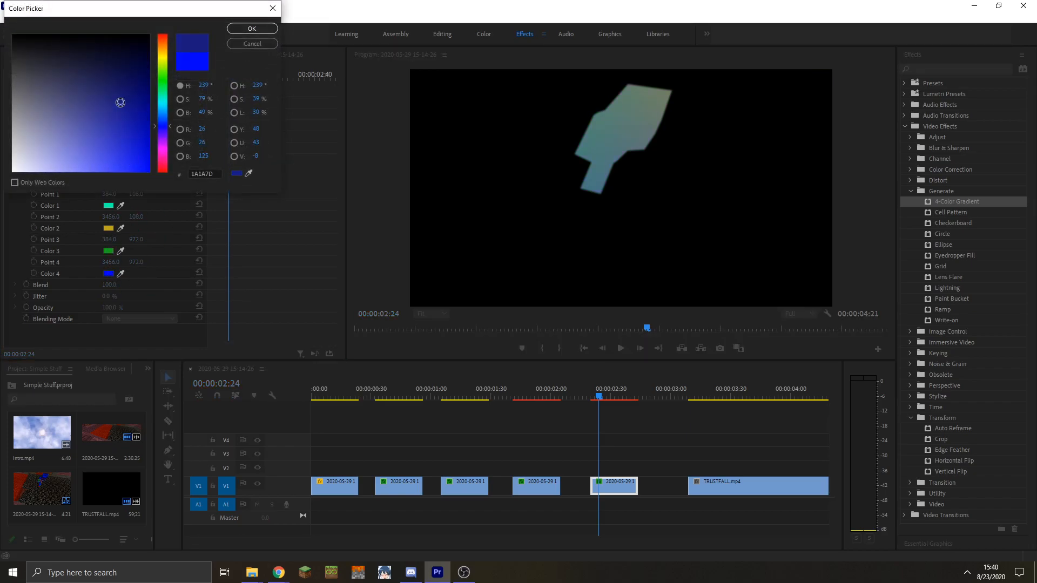
{"action": "left_click_drag", "start_coordinate": [164, 137], "coordinate": [160, 158]}
{"action": "left_click_drag", "start_coordinate": [135, 122], "coordinate": [139, 136]}
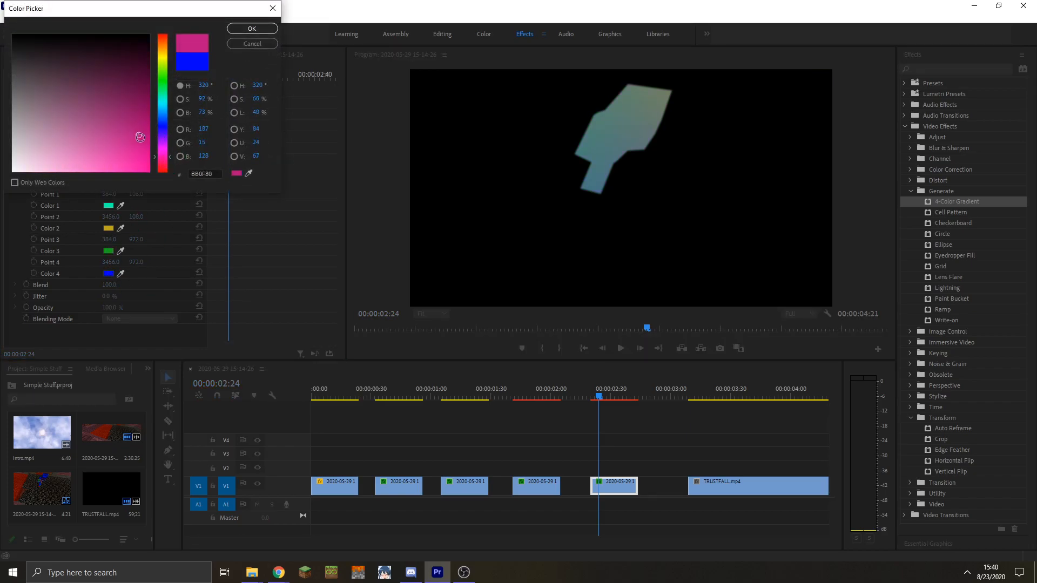
{"action": "left_click", "coordinate": [254, 28]}
{"action": "mouse_move", "coordinate": [615, 403]}
{"action": "left_mouse_down"}
{"action": "mouse_move", "coordinate": [514, 402]}
{"action": "mouse_move", "coordinate": [695, 403]}
{"action": "mouse_move", "coordinate": [604, 417]}
{"action": "mouse_move", "coordinate": [646, 411]}
{"action": "mouse_move", "coordinate": [615, 416]}
{"action": "left_mouse_up"}
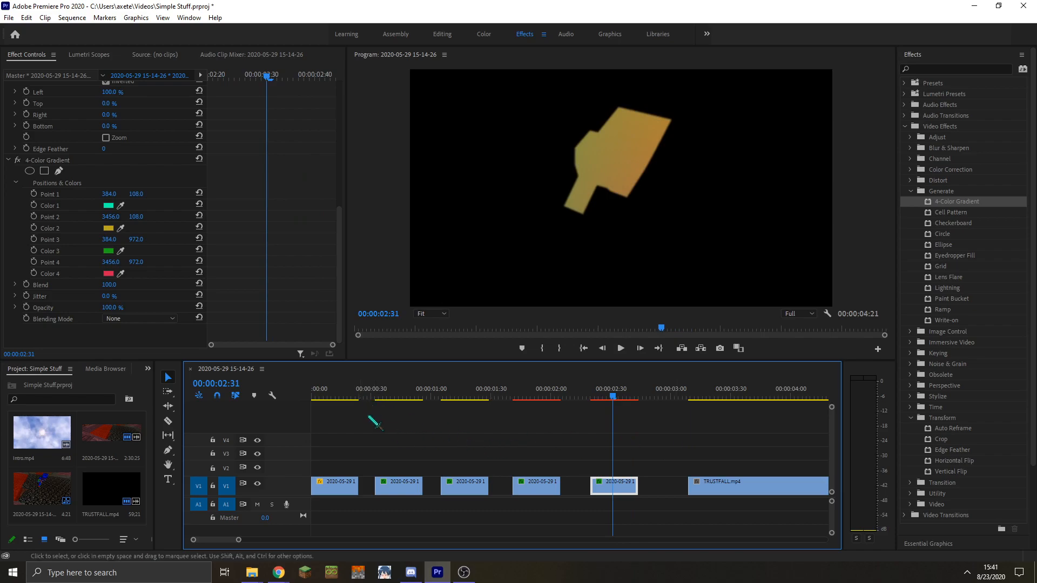
Place the first gradient duplicate on V2 above the original clip, starting at about 00:00:00:08.
{"action": "left_click", "coordinate": [338, 396]}
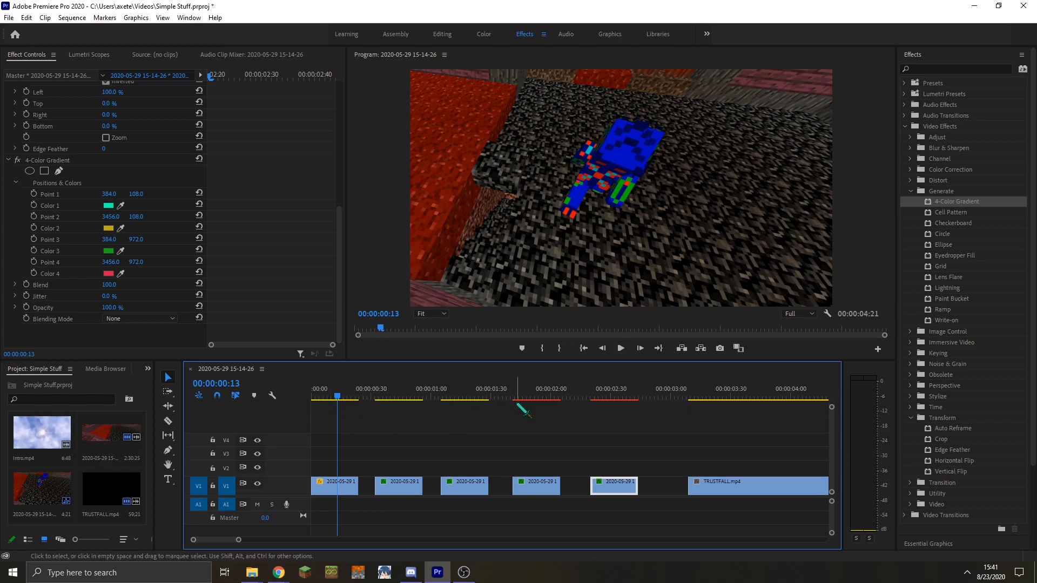
{"action": "left_click", "coordinate": [521, 394]}
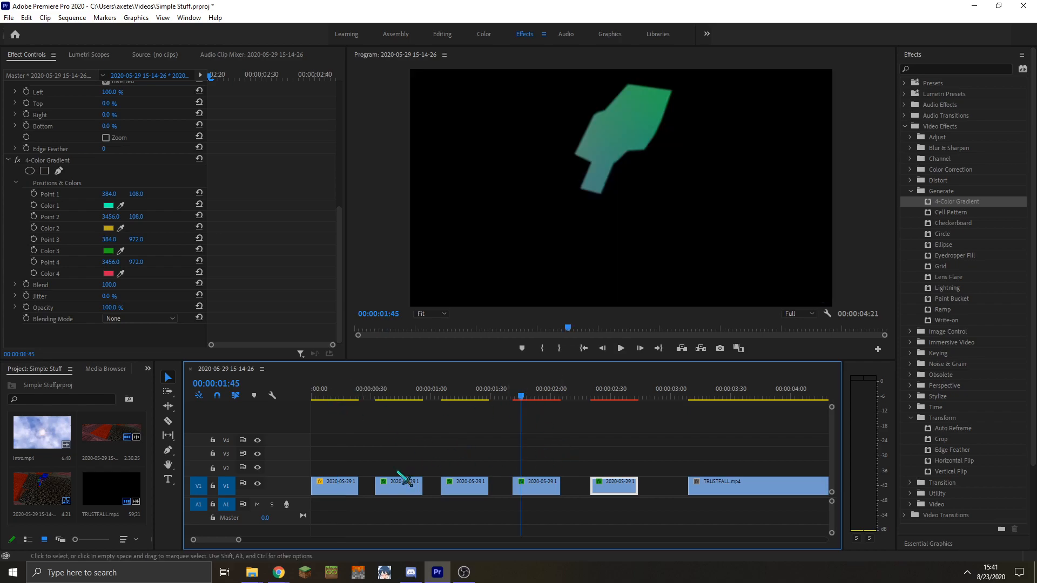
{"action": "left_click_drag", "start_coordinate": [532, 488], "coordinate": [329, 477]}
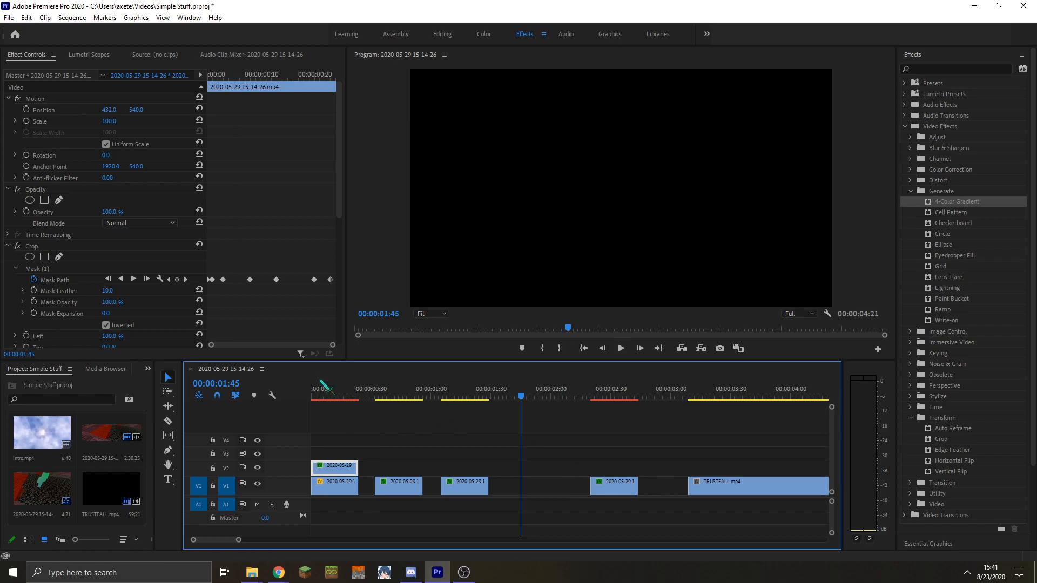
{"action": "mouse_move", "coordinate": [331, 393]}
{"action": "left_mouse_down"}
{"action": "mouse_move", "coordinate": [313, 394]}
{"action": "mouse_move", "coordinate": [338, 395]}
{"action": "left_mouse_up"}
{"action": "left_click_drag", "start_coordinate": [239, 540], "coordinate": [217, 540]}
{"action": "left_click_drag", "start_coordinate": [342, 477], "coordinate": [381, 475]}
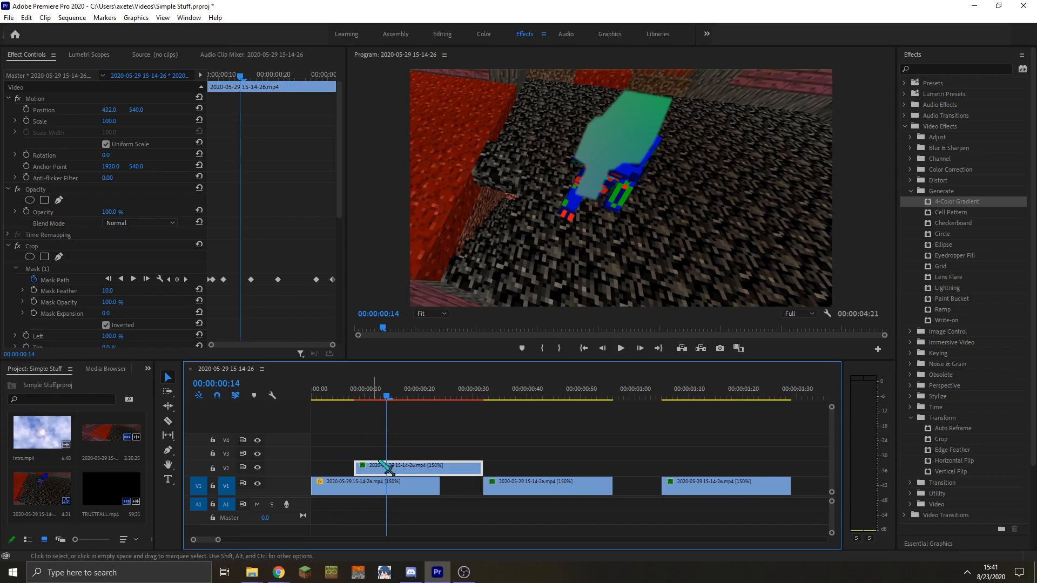
{"action": "mouse_move", "coordinate": [387, 398]}
{"action": "left_mouse_down"}
{"action": "mouse_move", "coordinate": [346, 400]}
{"action": "mouse_move", "coordinate": [443, 401]}
{"action": "mouse_move", "coordinate": [394, 400]}
{"action": "left_mouse_up"}
Shift V1's second and third clips later, starting about 00:00:01:05, and place the recoloured gradient duplicate on V3 at about 00:00:00:14.
{"action": "left_click_drag", "start_coordinate": [218, 540], "coordinate": [237, 540]}
{"action": "left_click_drag", "start_coordinate": [409, 437], "coordinate": [477, 500]}
{"action": "left_click_drag", "start_coordinate": [401, 486], "coordinate": [470, 486]}
{"action": "left_click", "coordinate": [461, 434]}
{"action": "left_click_drag", "start_coordinate": [632, 494], "coordinate": [370, 461]}
{"action": "left_click_drag", "start_coordinate": [341, 397], "coordinate": [363, 397]}
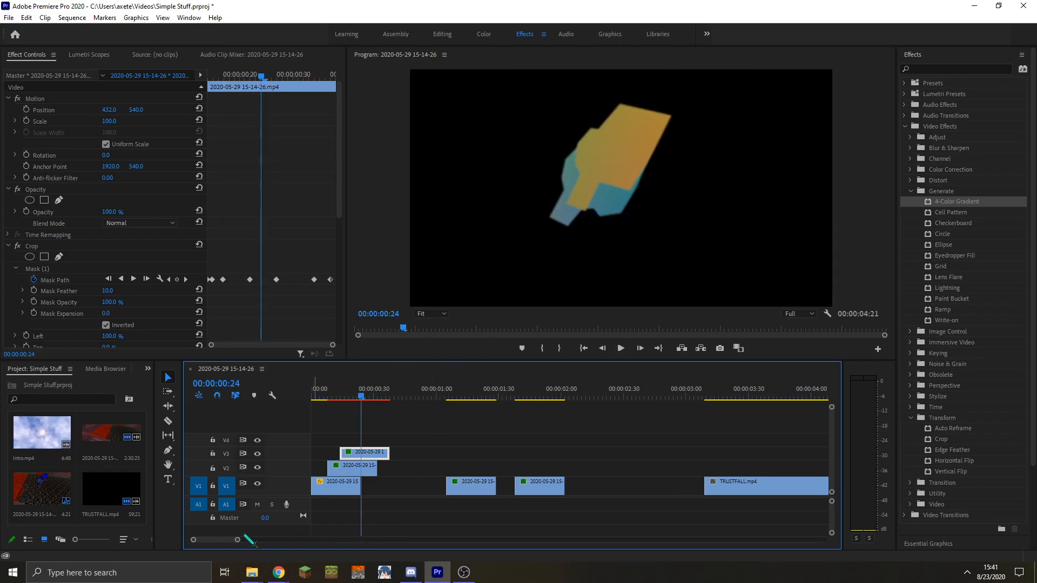
Swap the tracks of the two gradient clips, putting the teal-green one on V3 and the orange one on V2.
{"action": "left_click_drag", "start_coordinate": [237, 542], "coordinate": [213, 540]}
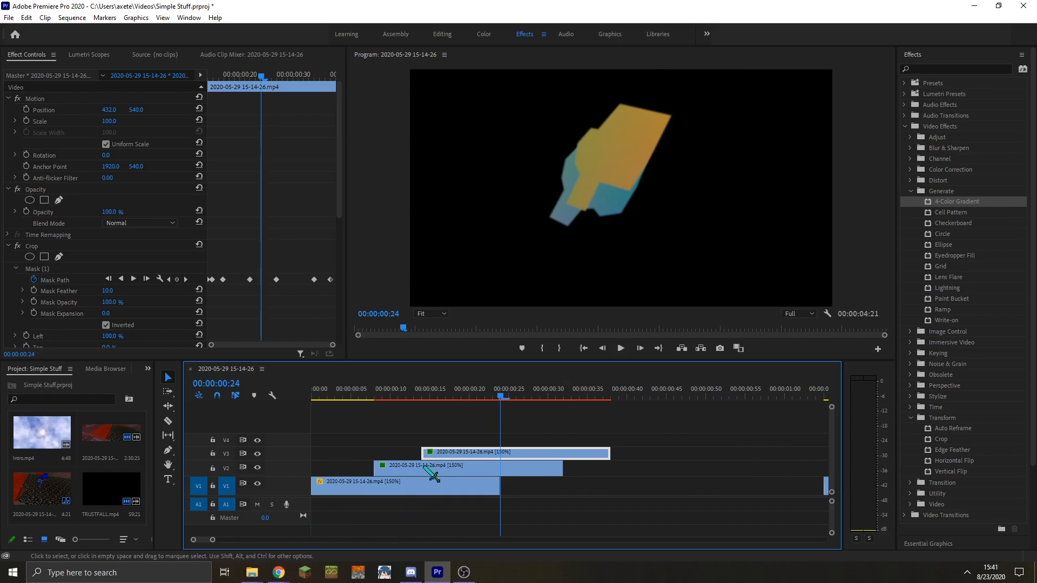
{"action": "left_click_drag", "start_coordinate": [425, 473], "coordinate": [454, 448]}
{"action": "left_click_drag", "start_coordinate": [596, 424], "coordinate": [501, 480]}
{"action": "left_click_drag", "start_coordinate": [457, 452], "coordinate": [456, 463]}
{"action": "left_click", "coordinate": [459, 434]}
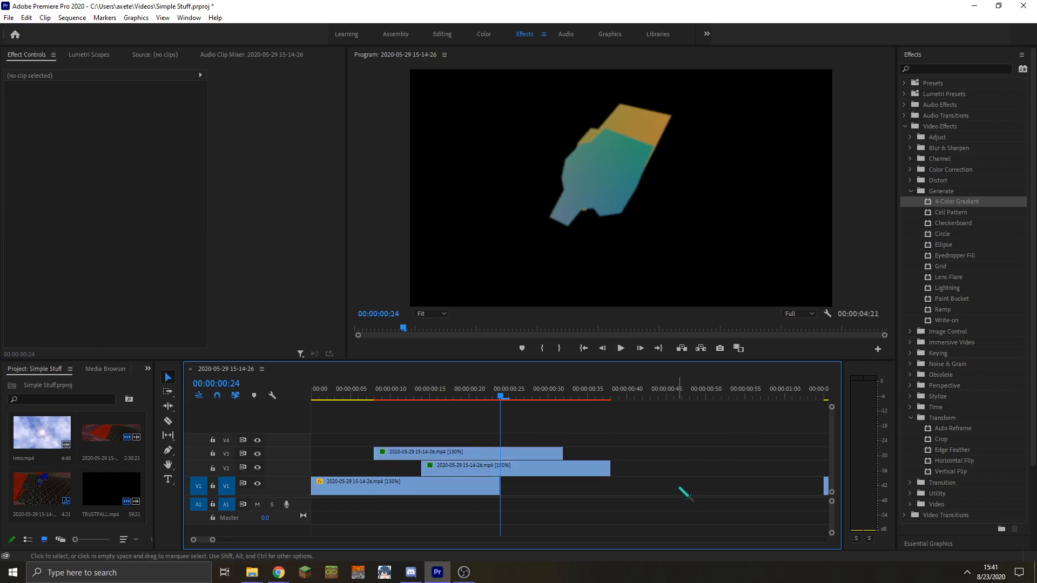
Retime both gradient clips to trail the character more closely, starting V3 at about 00:00:00:05 and V2 at about 00:00:00:09.
{"action": "left_click_drag", "start_coordinate": [370, 397], "coordinate": [454, 417]}
{"action": "left_click_drag", "start_coordinate": [404, 459], "coordinate": [372, 458]}
{"action": "left_click_drag", "start_coordinate": [444, 471], "coordinate": [392, 471]}
{"action": "left_click", "coordinate": [327, 397]}
{"action": "left_click_drag", "start_coordinate": [327, 397], "coordinate": [406, 399]}
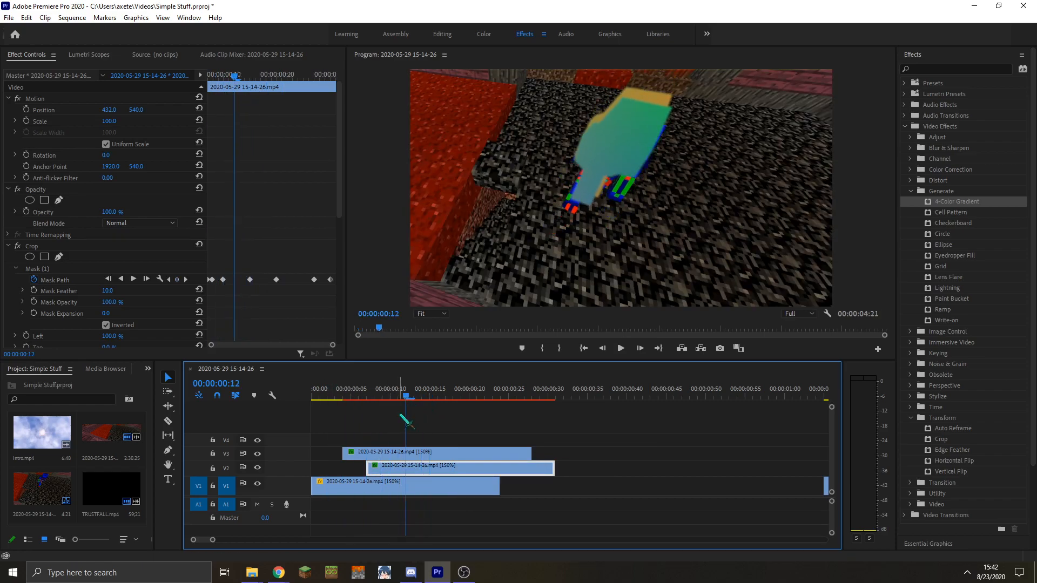
{"action": "left_click_drag", "start_coordinate": [401, 470], "coordinate": [435, 453]}
{"action": "left_click_drag", "start_coordinate": [354, 400], "coordinate": [432, 407]}
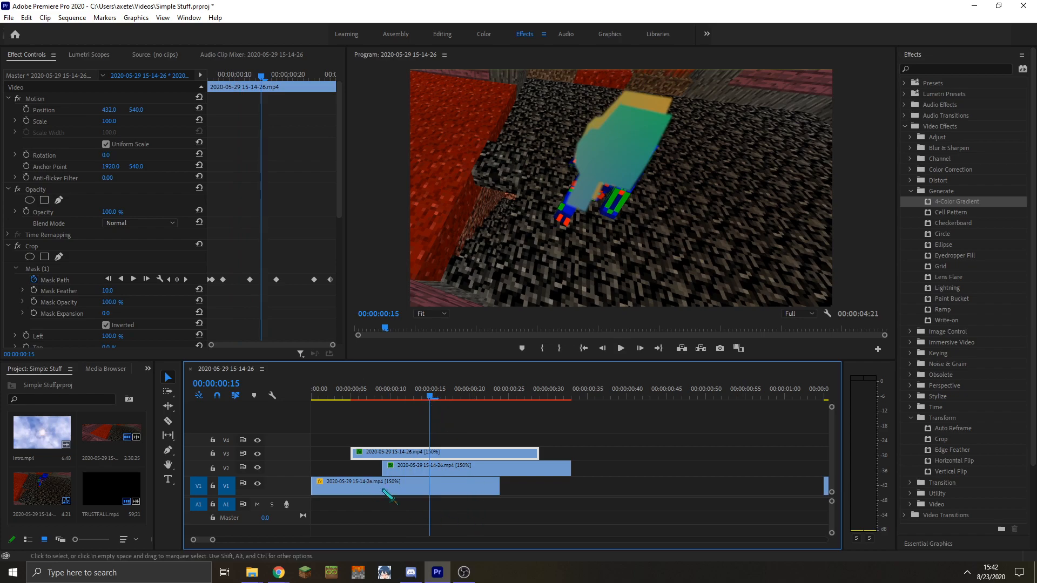
{"action": "left_click_drag", "start_coordinate": [213, 539], "coordinate": [224, 540]}
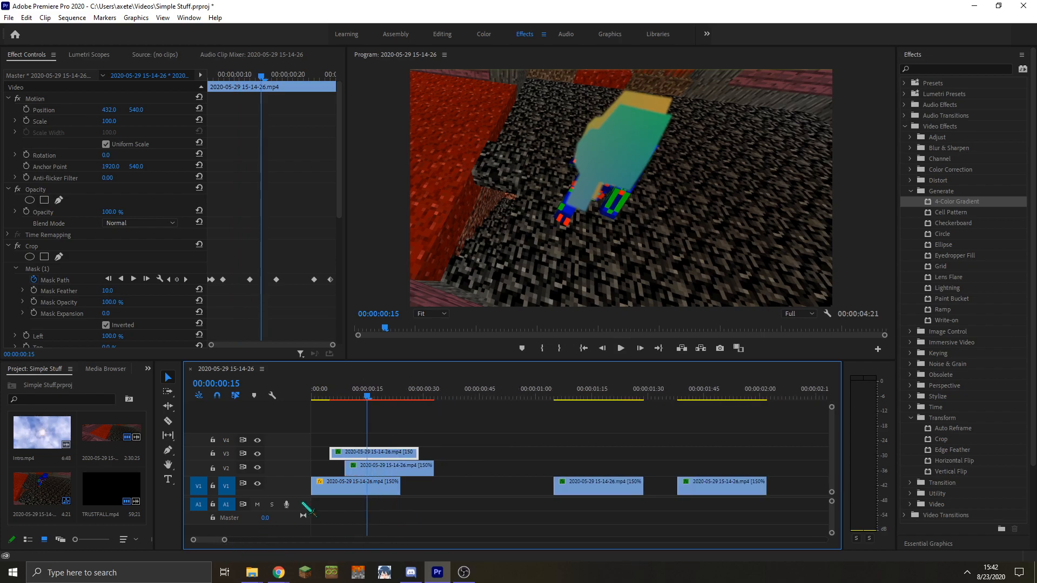
Examine the two spare V1 clips at about 00:00:01:15 and 00:00:01:46 to tell the background-only clip from the character-only clip.
{"action": "left_click_drag", "start_coordinate": [552, 447], "coordinate": [767, 505]}
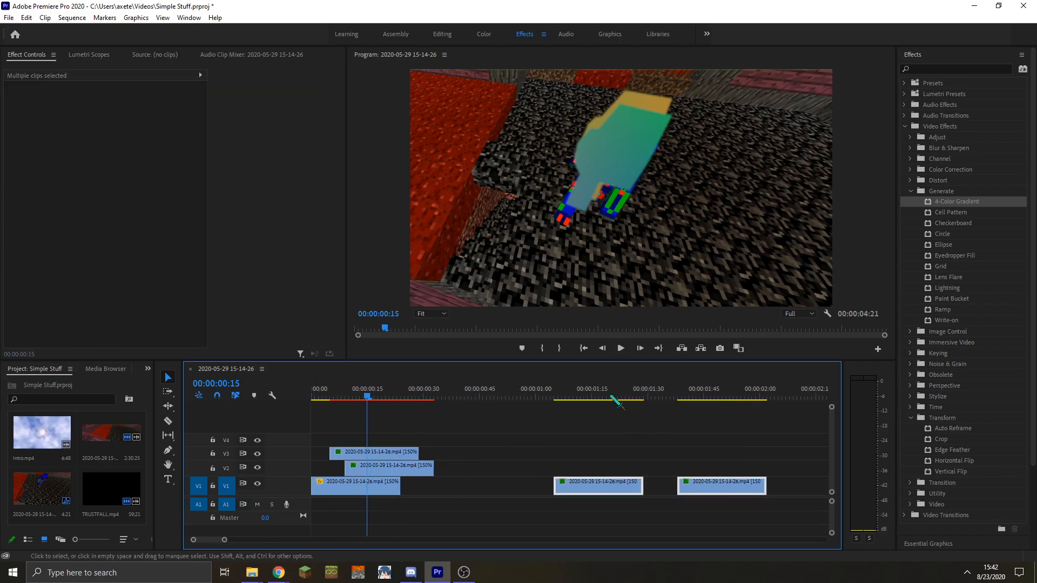
{"action": "left_click", "coordinate": [592, 389]}
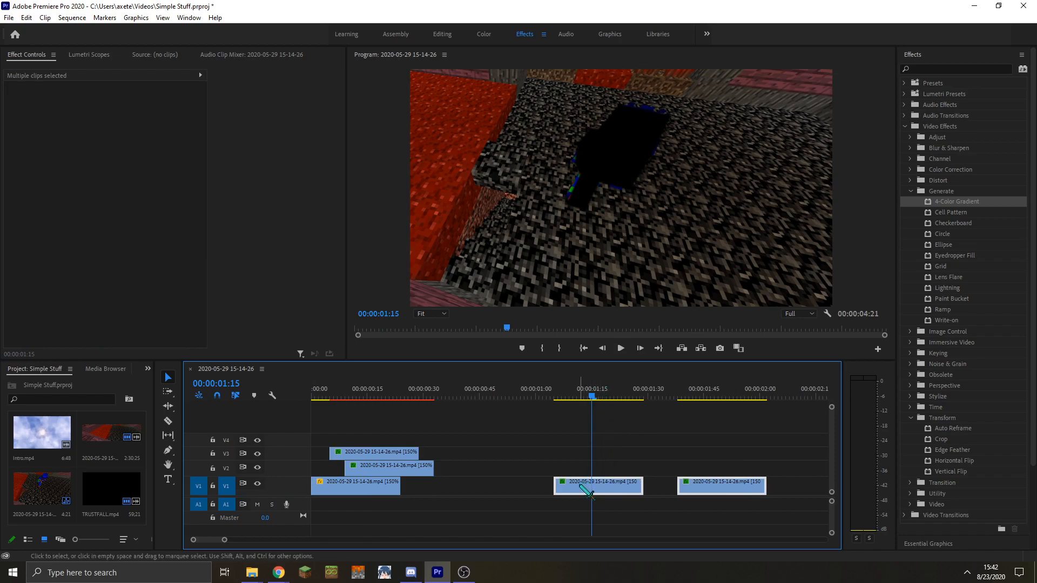
{"action": "left_click", "coordinate": [707, 398]}
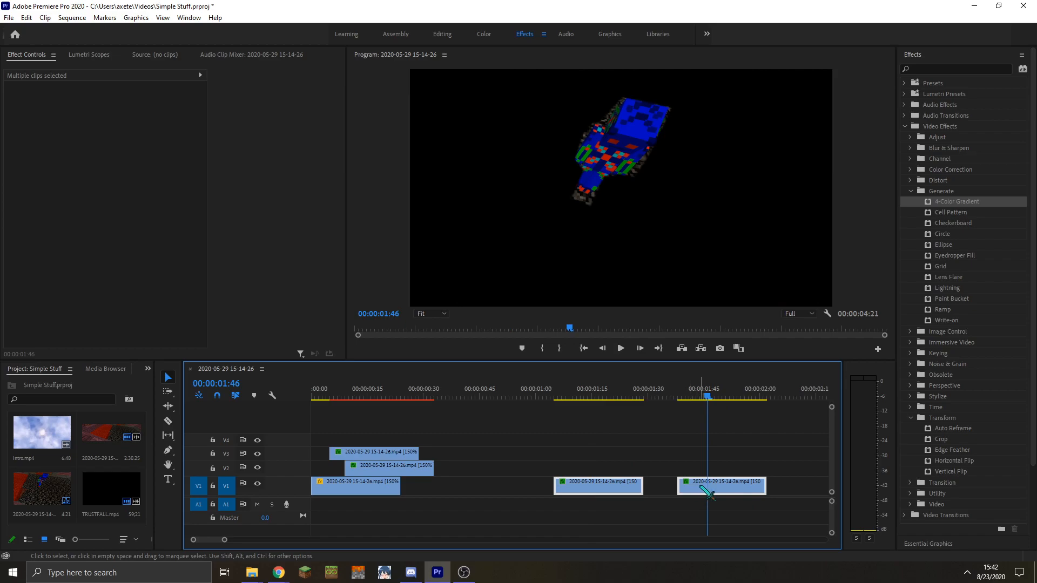
Hide V1 and place the character-only clip on V4 at the start of the sequence, above the gradient clips.
{"action": "left_click", "coordinate": [258, 484]}
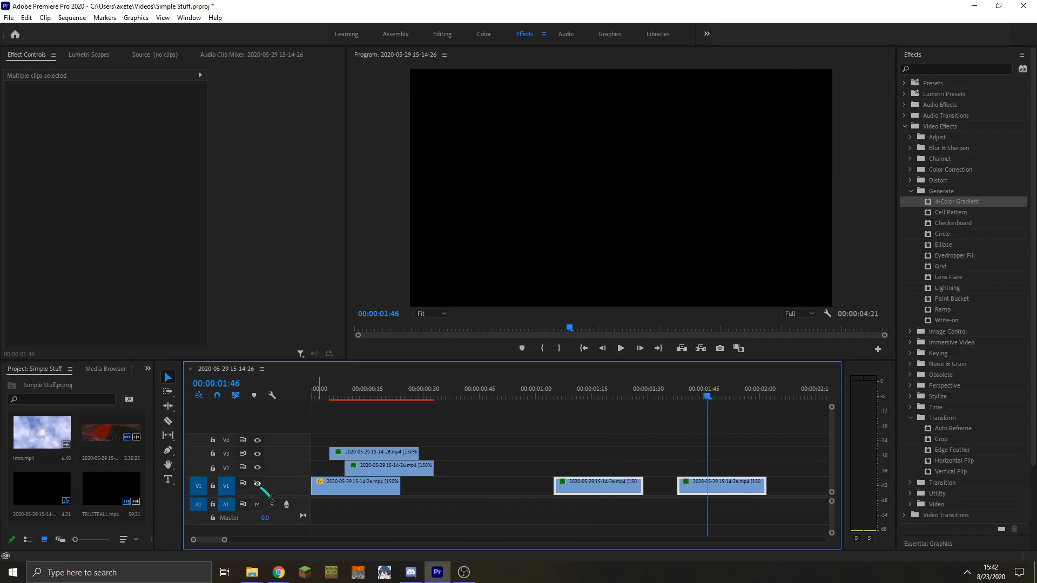
{"action": "left_click_drag", "start_coordinate": [693, 489], "coordinate": [363, 447]}
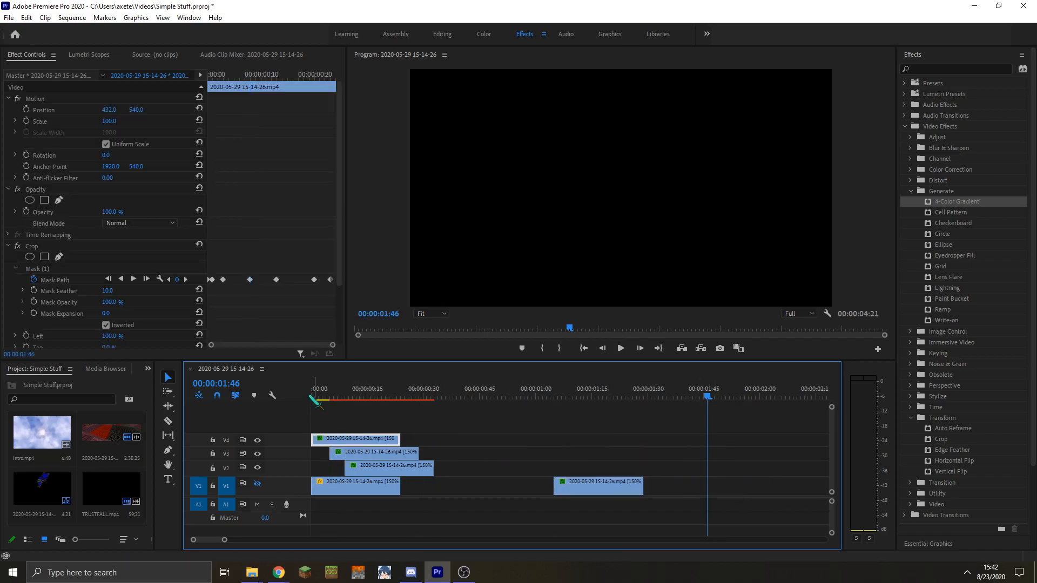
{"action": "left_click", "coordinate": [317, 394]}
{"action": "left_click_drag", "start_coordinate": [317, 397], "coordinate": [456, 399]}
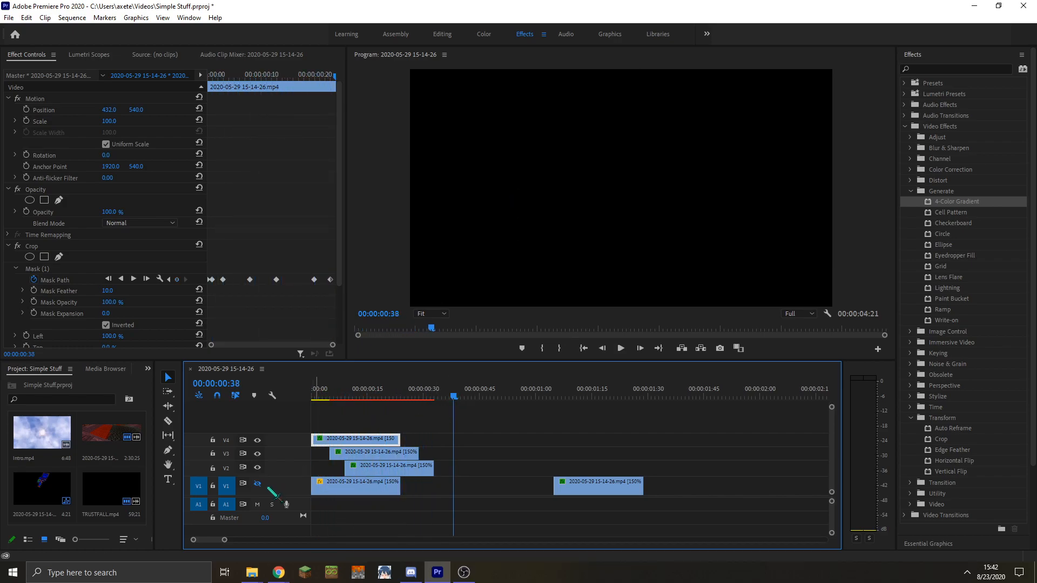
Move the original V1 clip to V4 at about 00:00:00:55 and put the background-only clip at the start of a visible V1.
{"action": "left_click_drag", "start_coordinate": [343, 493], "coordinate": [549, 447]}
{"action": "left_click_drag", "start_coordinate": [577, 497], "coordinate": [333, 498]}
{"action": "left_click", "coordinate": [322, 396]}
{"action": "left_click_drag", "start_coordinate": [323, 395], "coordinate": [375, 412]}
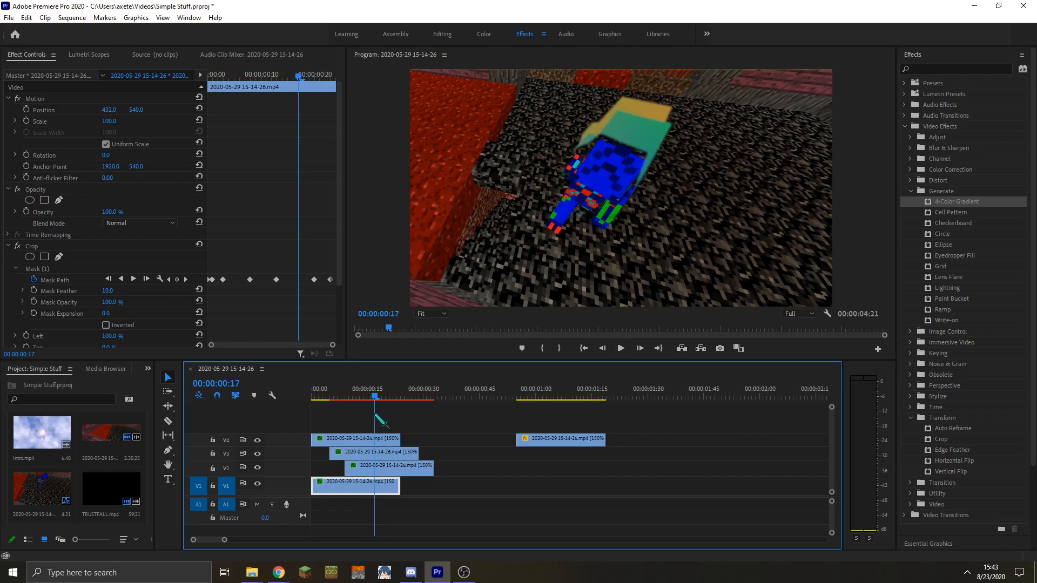
{"action": "left_click_drag", "start_coordinate": [386, 415], "coordinate": [354, 415]}
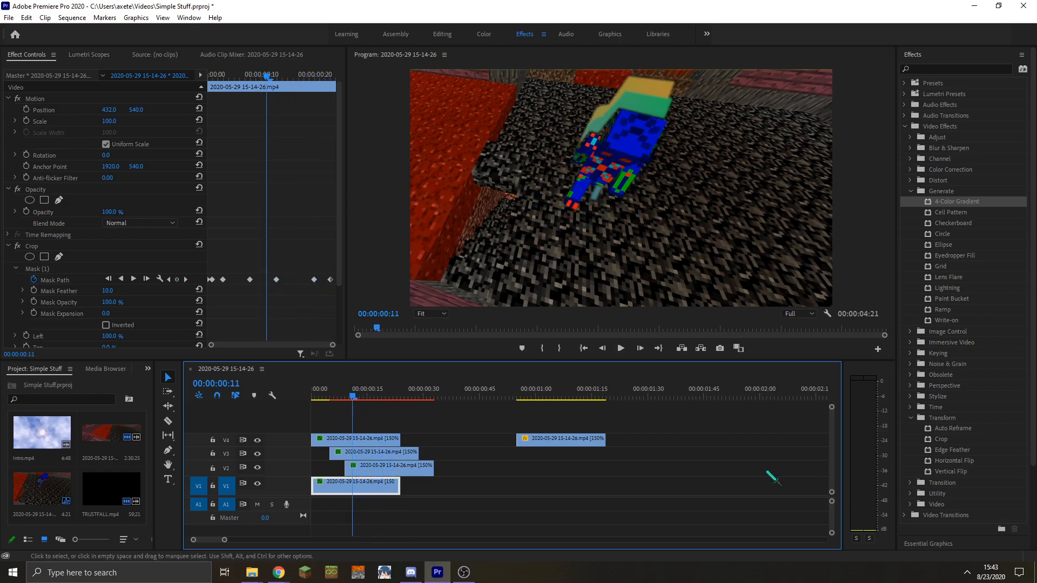